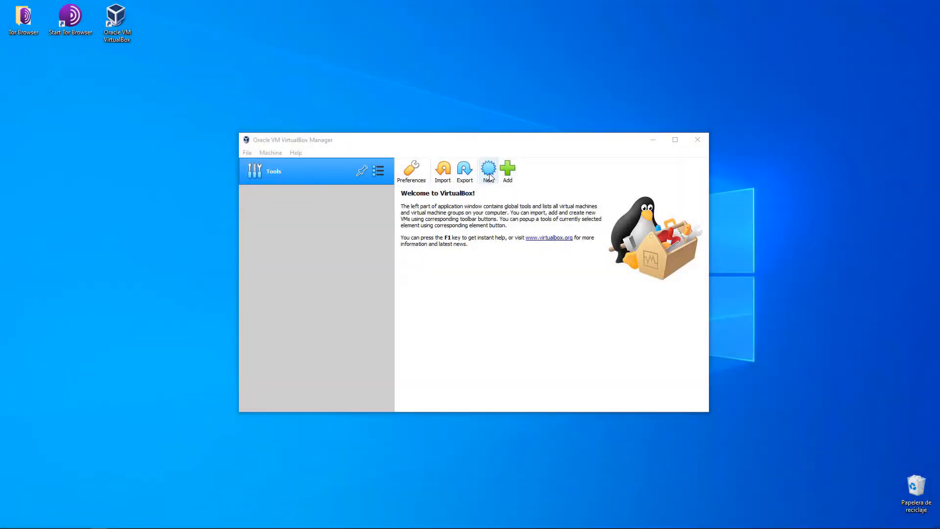
Step: Begin a new virtual machine named "English tutorial - Installing W10 in VB" with type Microsoft Windows and version Windows 10 (64-bit)
left_click(489, 172)
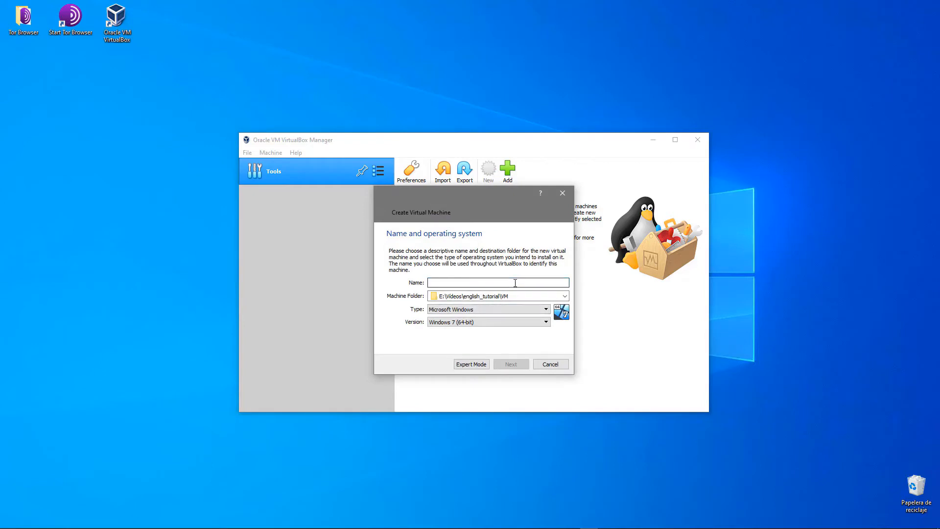
type("English tutorial - Installing W10 in VB")
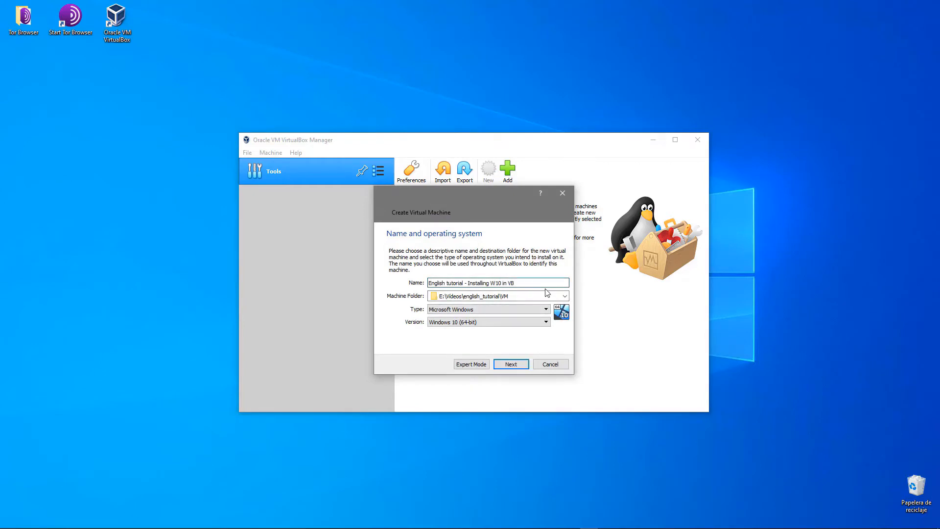
left_click(495, 283)
left_click(507, 296)
left_click_drag(507, 296, 429, 297)
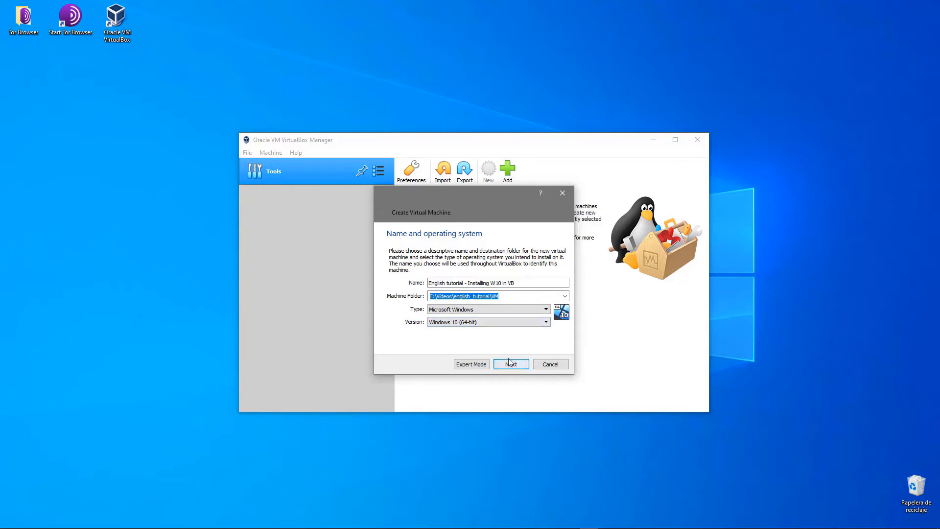
left_click(495, 310)
left_click(487, 319)
left_click(486, 321)
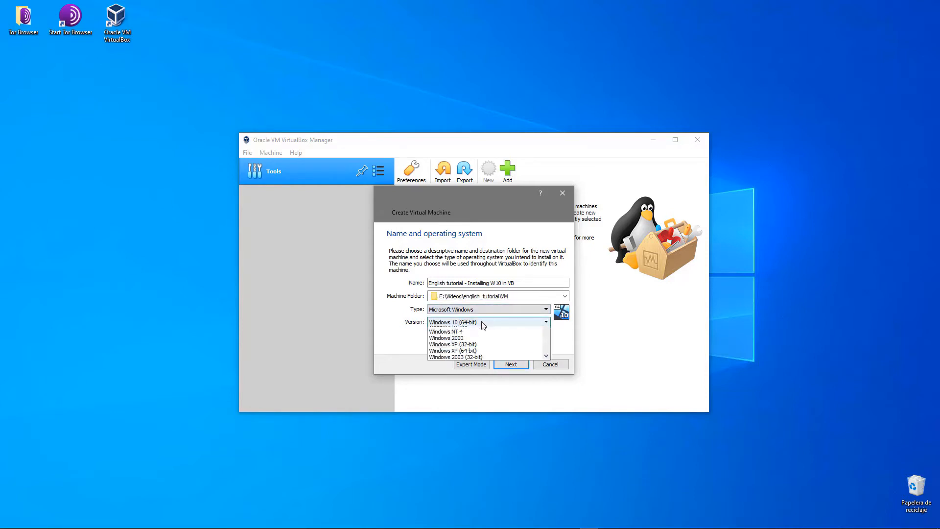
left_click(467, 390)
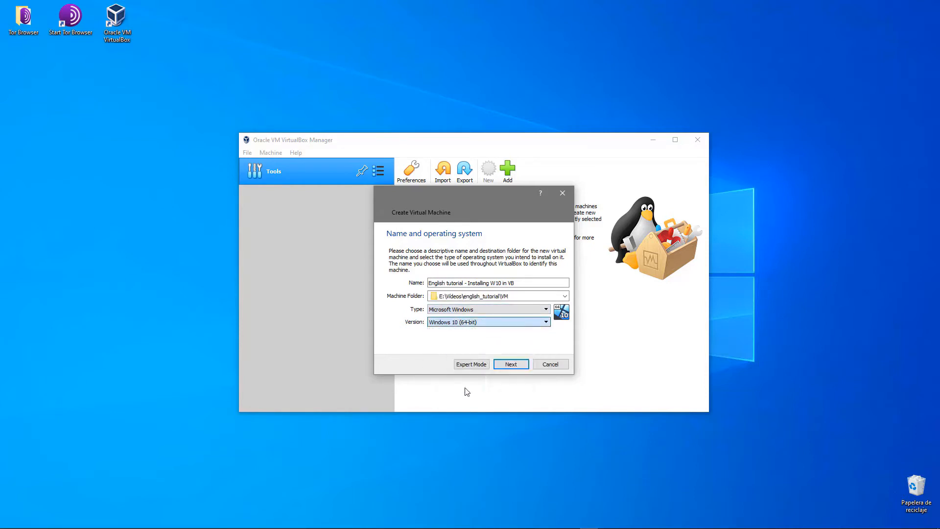
left_click(510, 364)
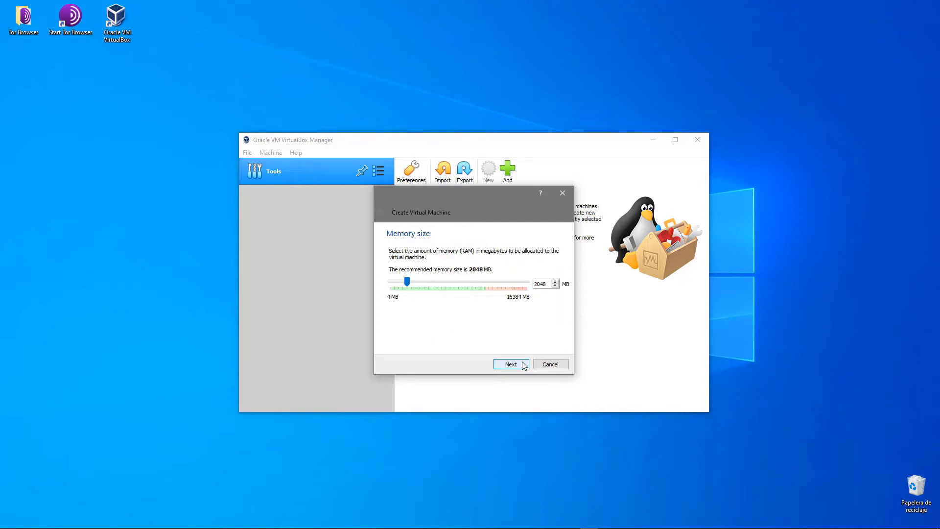
Step: Set the new virtual machine's memory size to 4096 MB and continue to the hard disk options
double_click(539, 284)
type("4096")
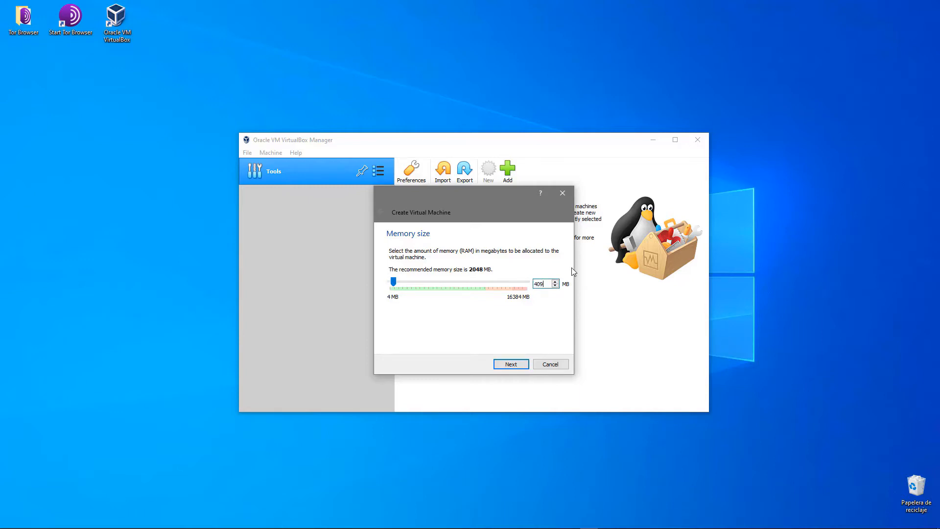
left_click(510, 366)
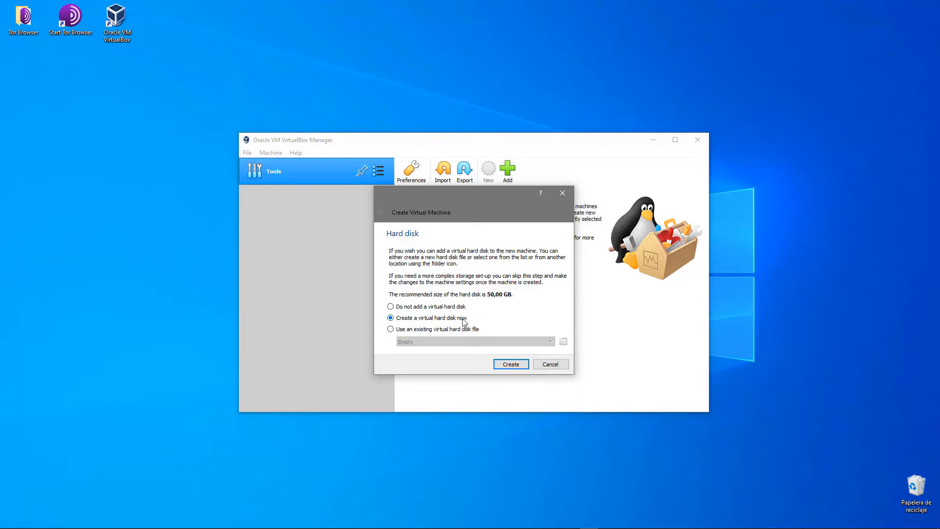
Step: Choose to create a virtual hard disk now, as a dynamically allocated VDI (VirtualBox Disk Image)
left_click(511, 365)
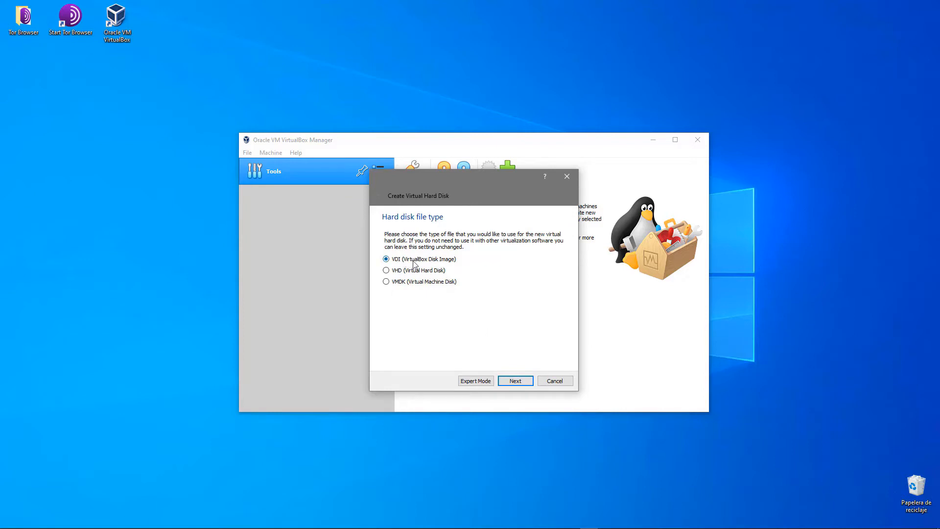
left_click(514, 381)
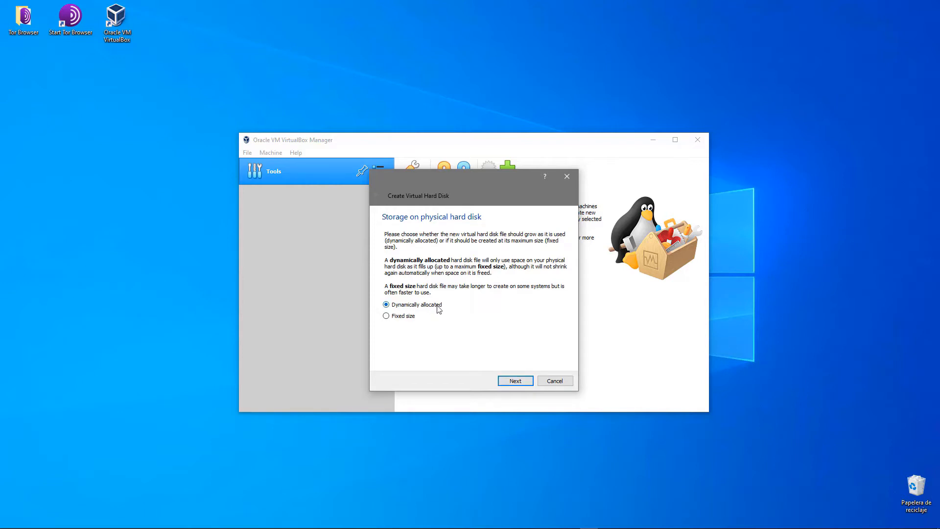
left_click(513, 382)
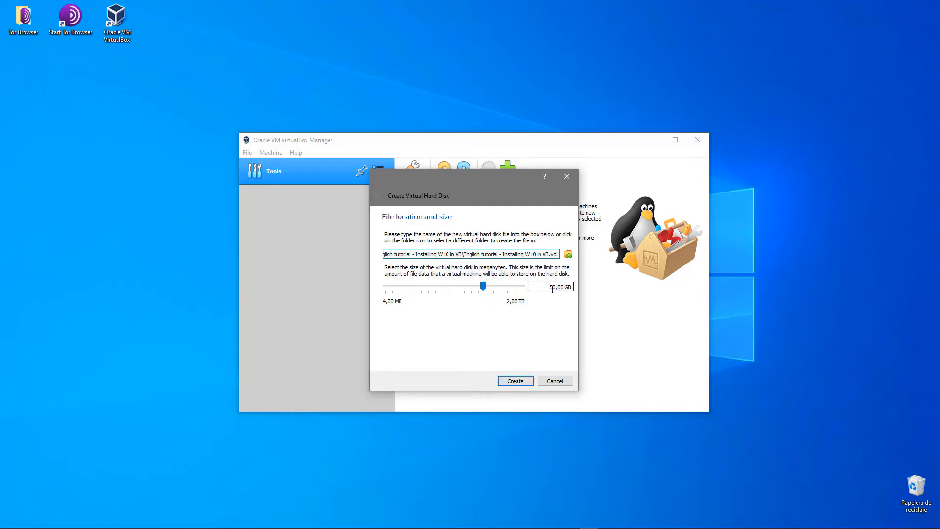
Step: Set the virtual hard disk size to 20,00 GB, keep the proposed file location and create the disk
left_click_drag(554, 288, 550, 288)
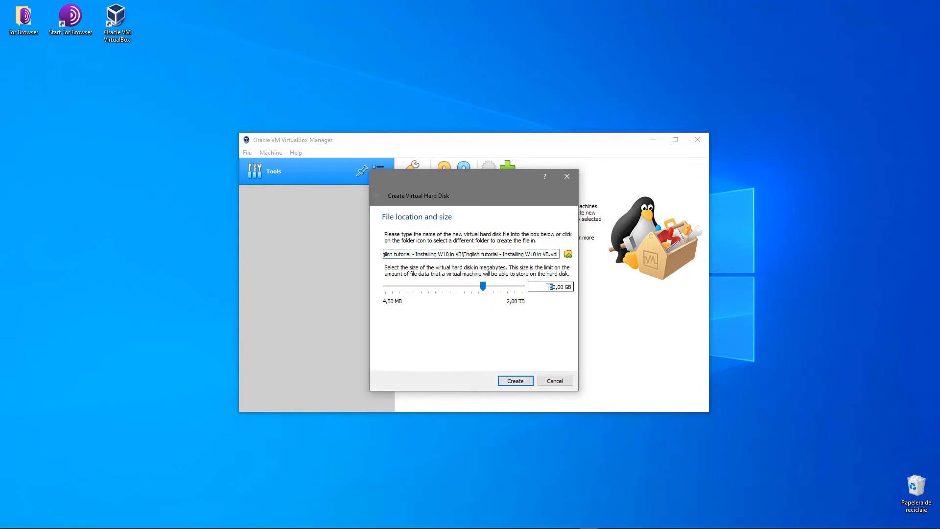
type("2")
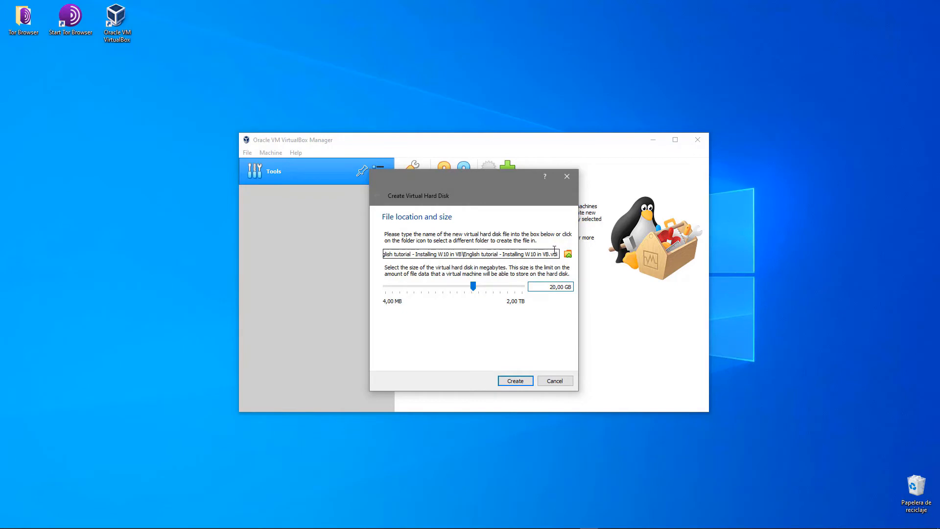
left_click_drag(558, 254, 387, 270)
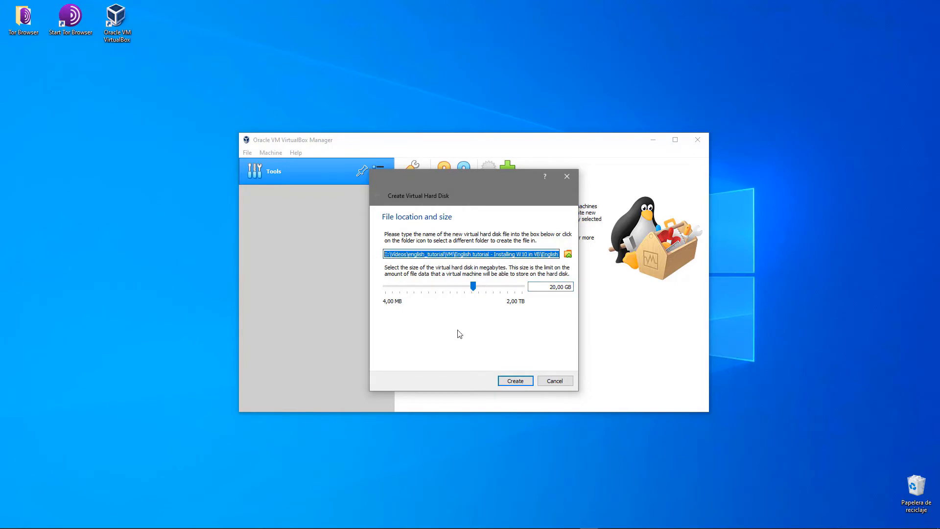
left_click(461, 254)
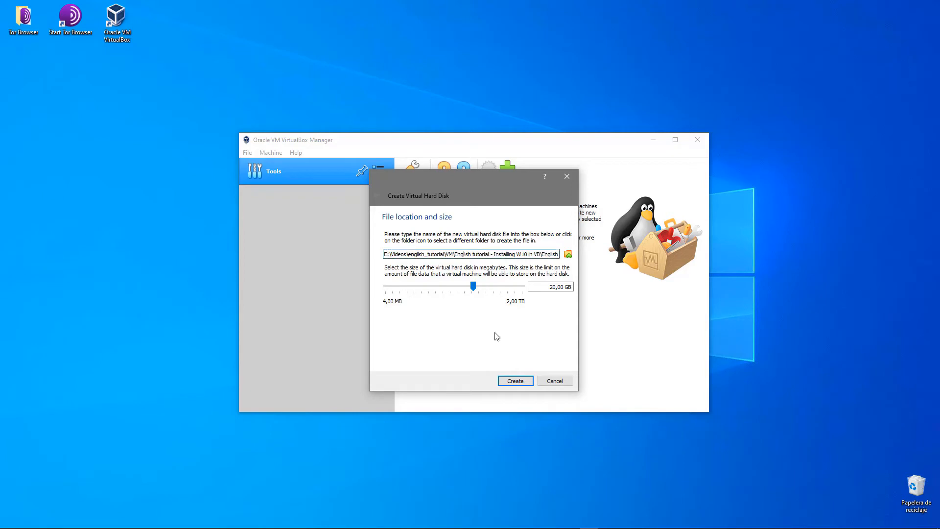
left_click(522, 383)
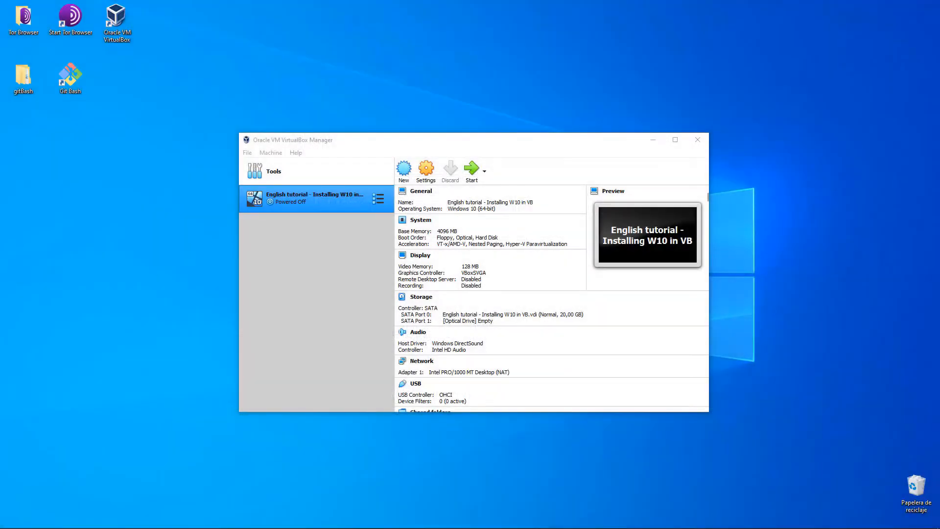
Step: Start the new virtual machine and load en_Windows10_2020-02-26.iso from the ISOs folder on Essential (K:) into its optical drive
left_click(344, 205)
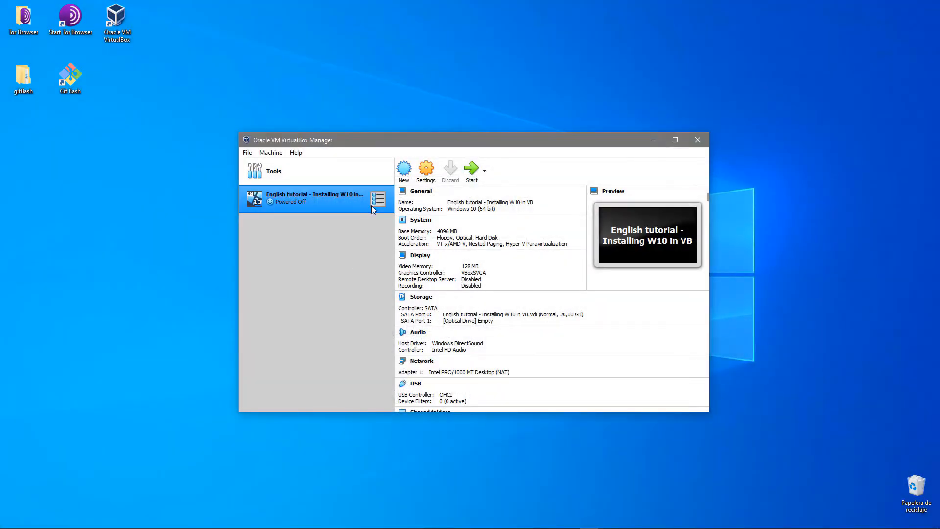
left_click(476, 172)
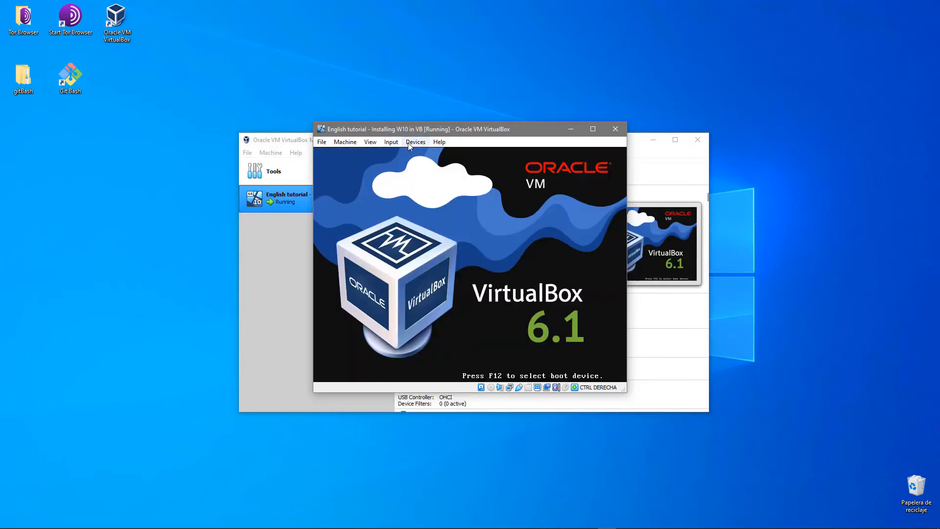
left_click(410, 144)
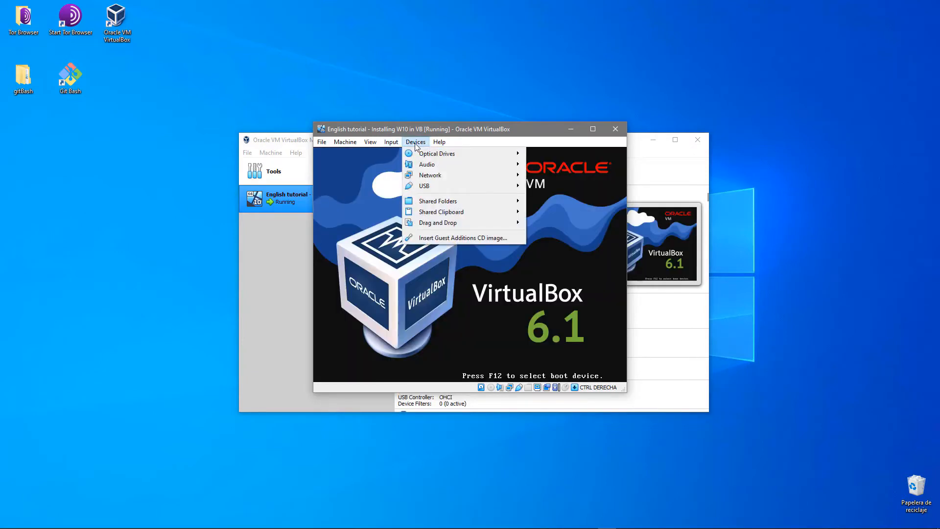
mouse_move(420, 155)
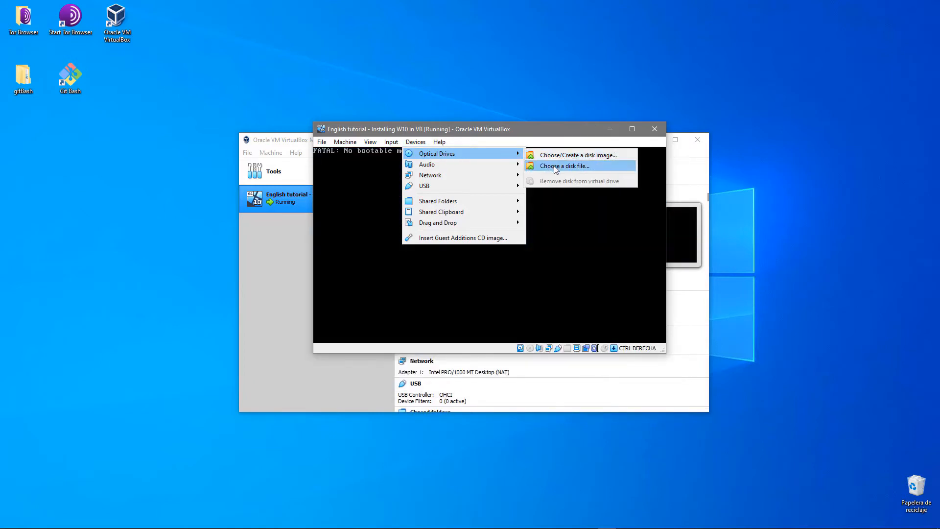
left_click(597, 166)
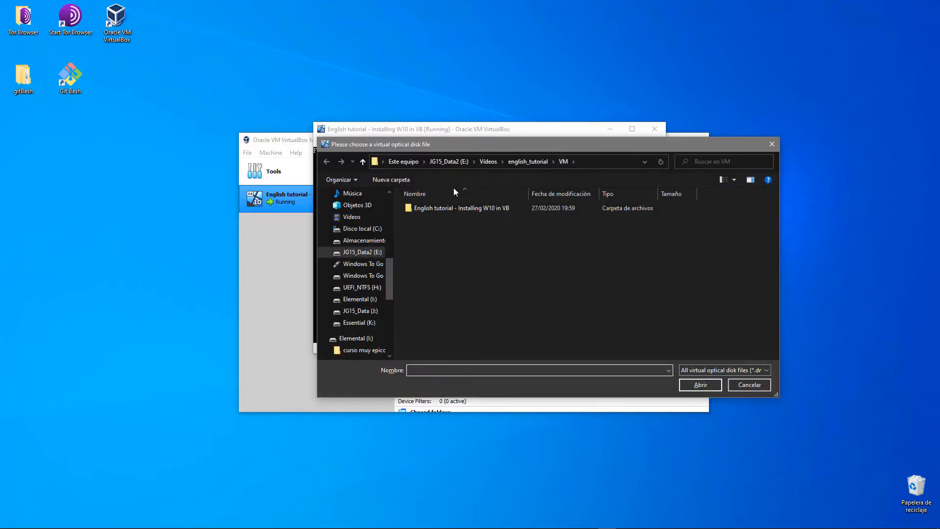
left_click(367, 299)
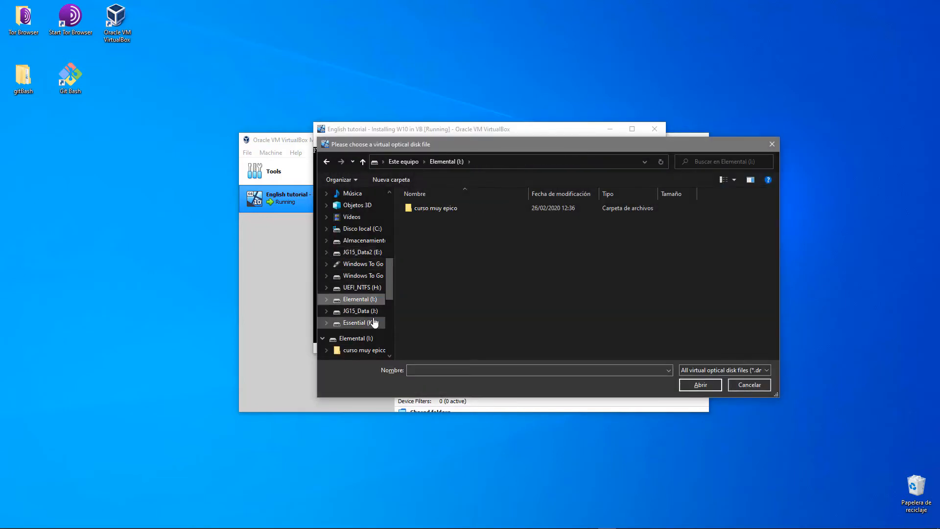
left_click(374, 322)
left_click(453, 220)
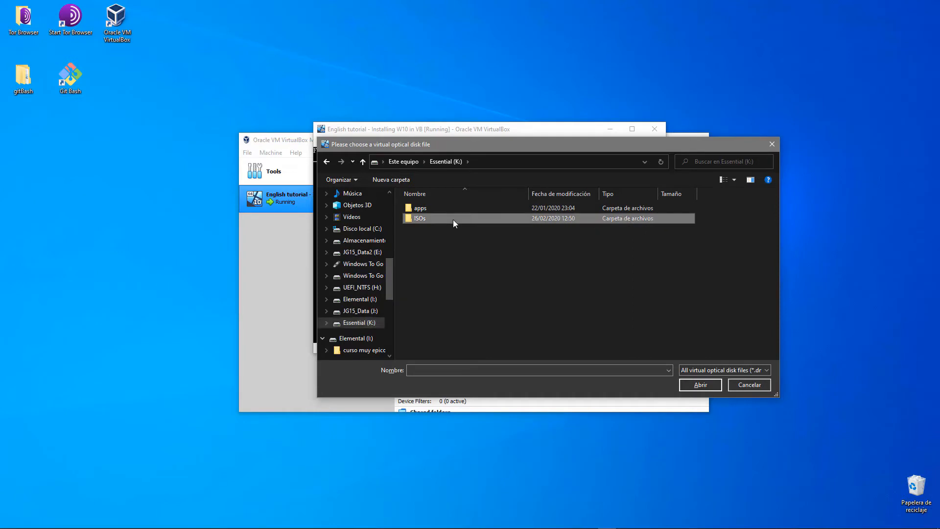
double_click(453, 220)
double_click(465, 211)
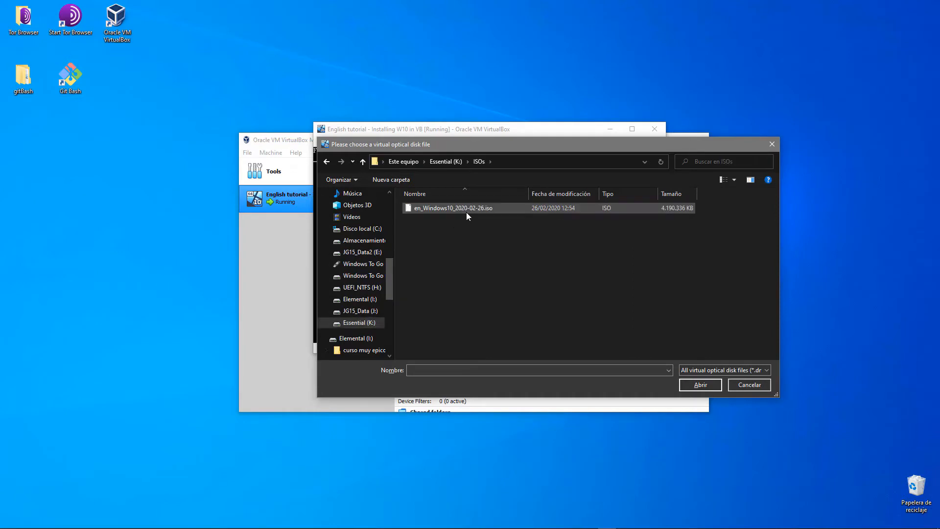
left_click(492, 211)
left_click(698, 386)
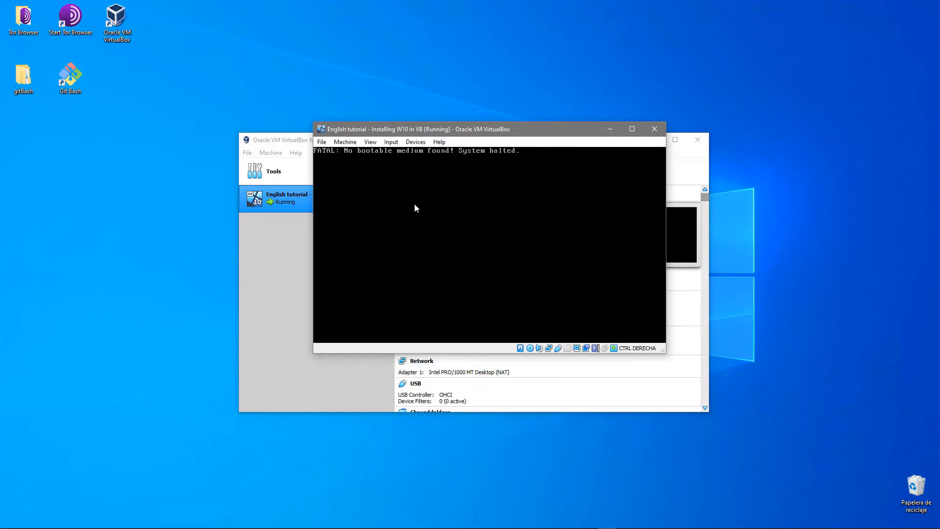
Step: Reset the running virtual machine to boot from the loaded disk, and dismiss the mouse pointer integration notice
left_click(335, 143)
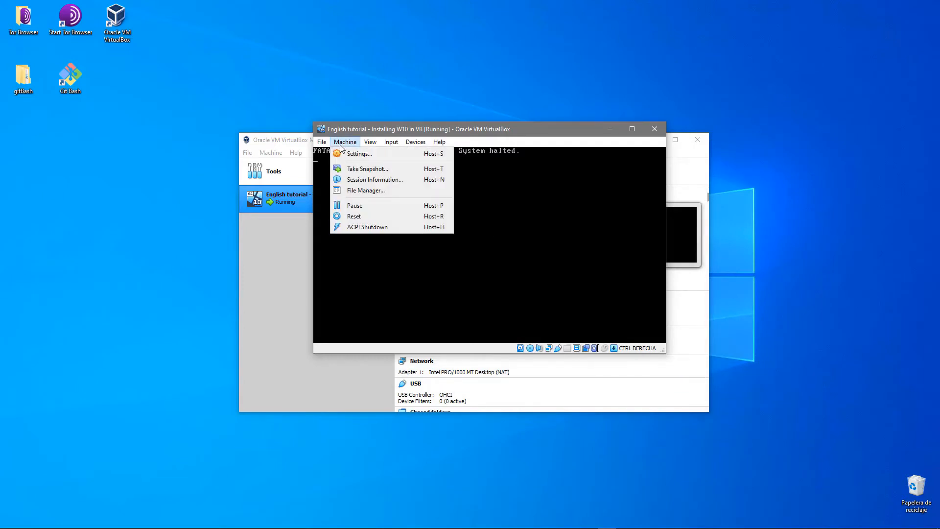
left_click(372, 217)
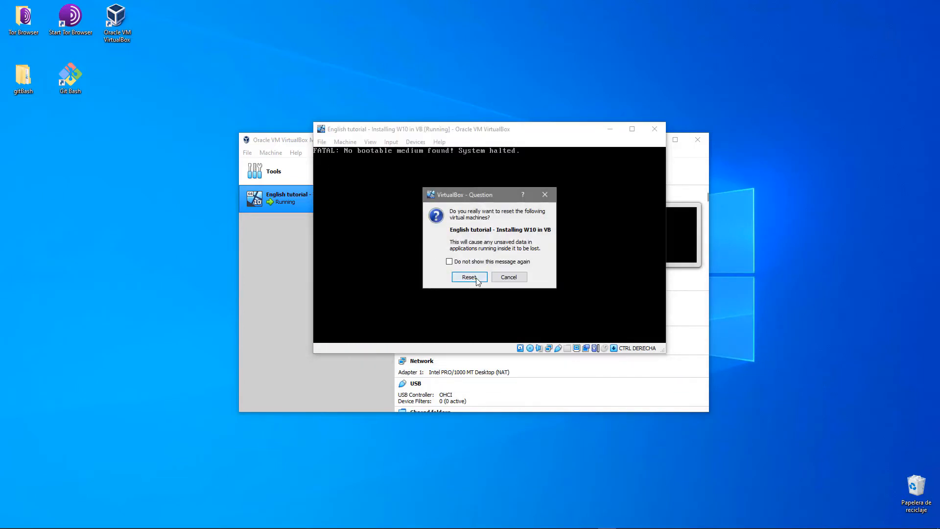
left_click(475, 277)
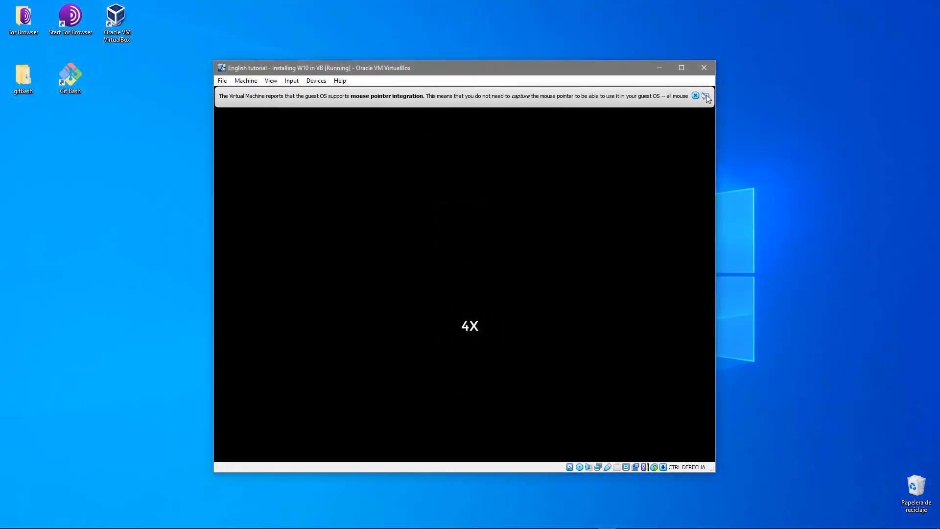
left_click(705, 96)
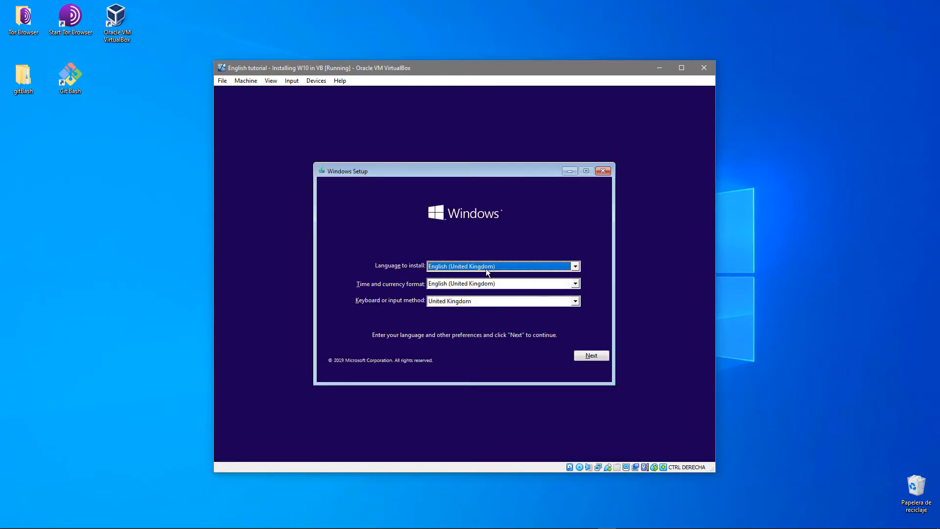
Step: Accept English (United Kingdom) as language and time format with the United Kingdom keyboard in Windows Setup
left_click(475, 284)
left_click(475, 287)
left_click(478, 284)
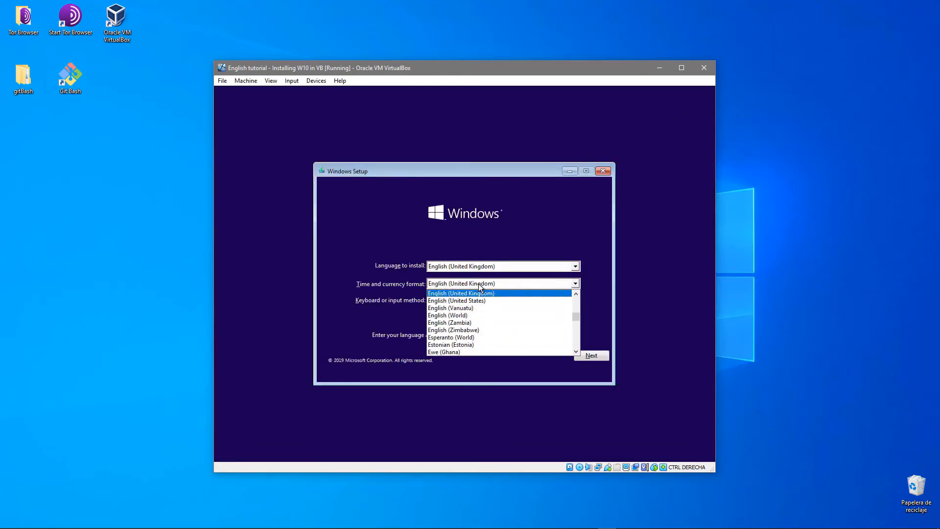
left_click(478, 284)
left_click(474, 299)
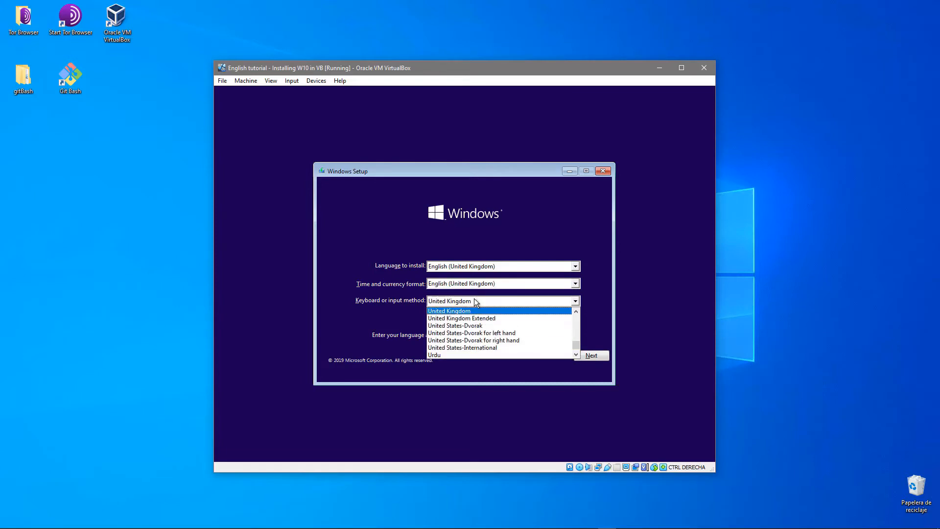
left_click(473, 299)
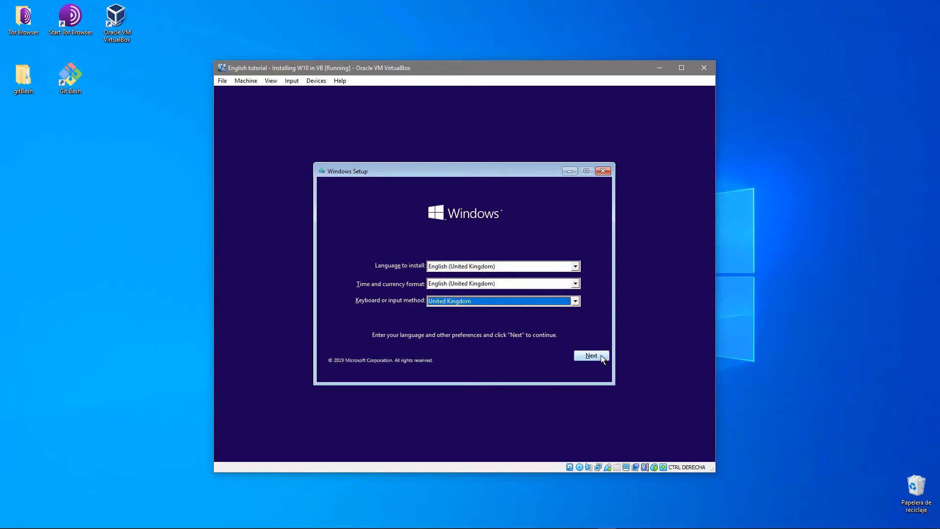
left_click(601, 356)
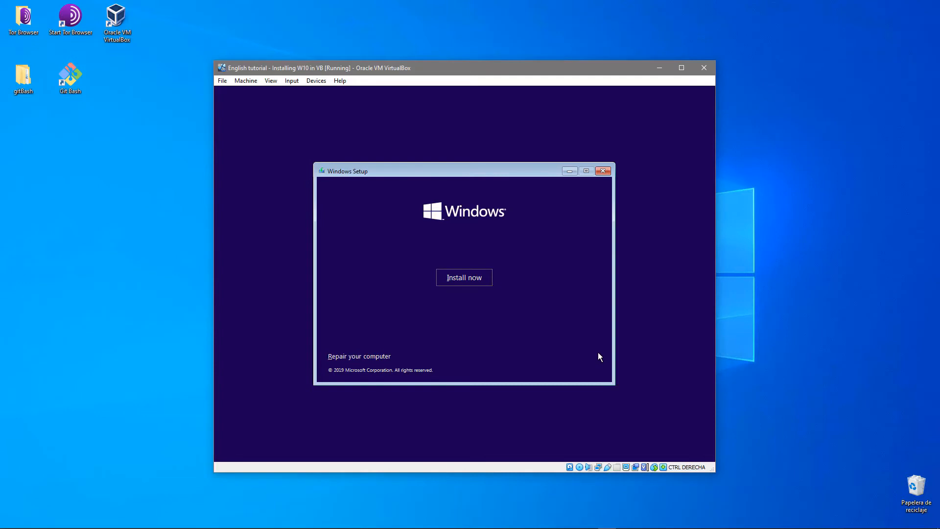
Step: Start the Windows installation and proceed without a product key
left_click(476, 276)
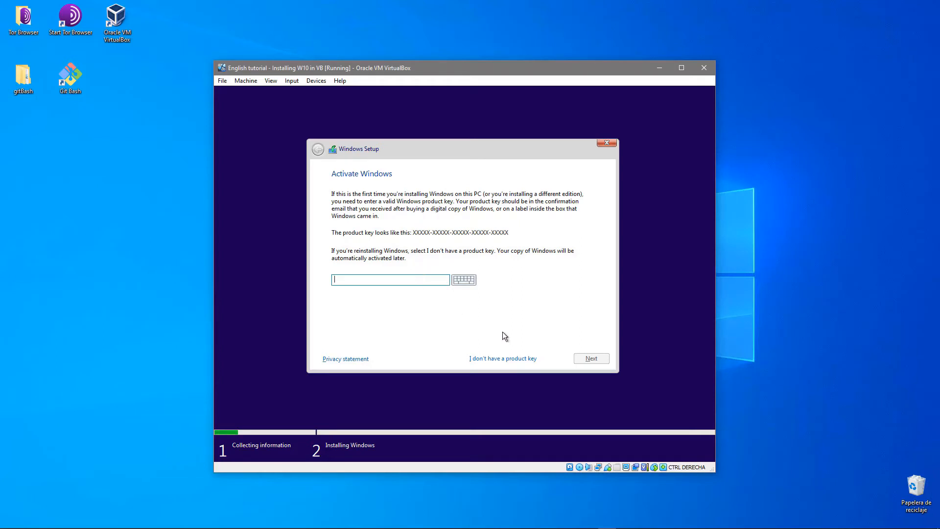
left_click(515, 358)
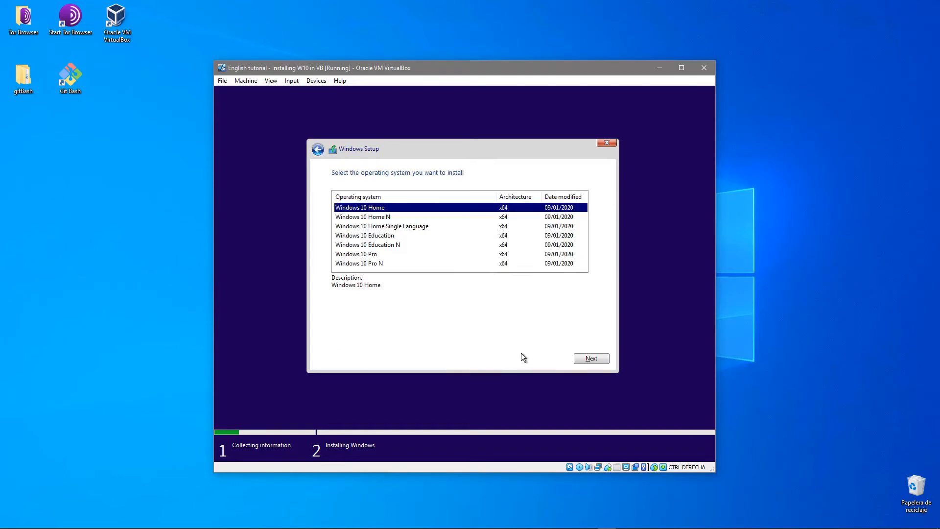
Step: Choose Windows 10 Pro as the operating system to install and accept the licence terms
left_click(375, 254)
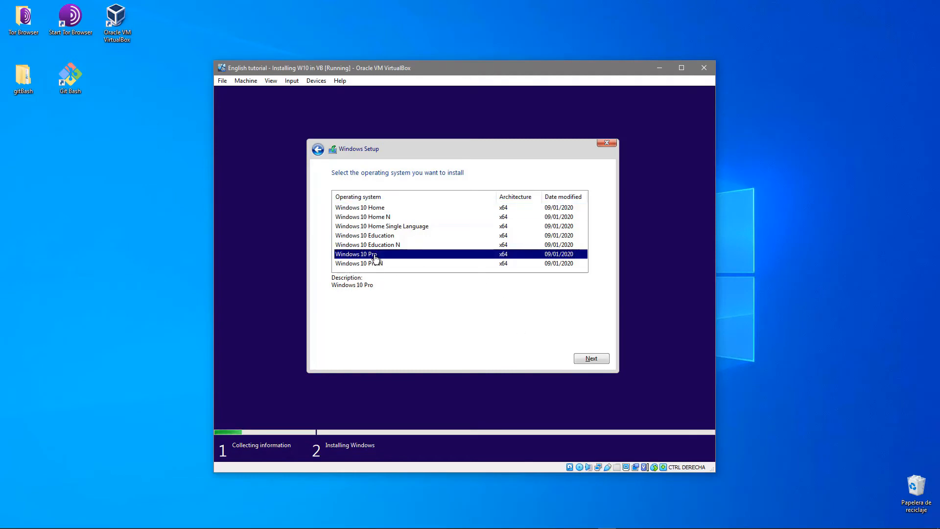
left_click(602, 358)
left_click(399, 336)
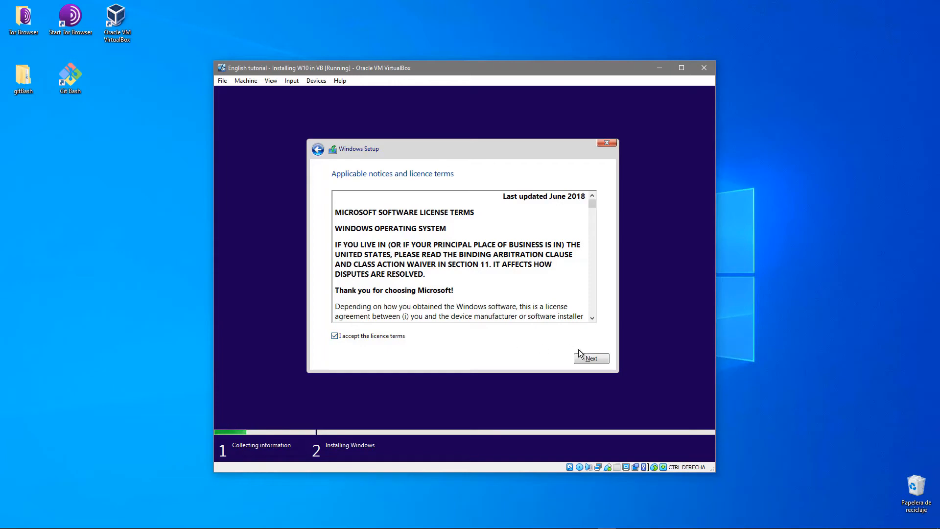
left_click(590, 358)
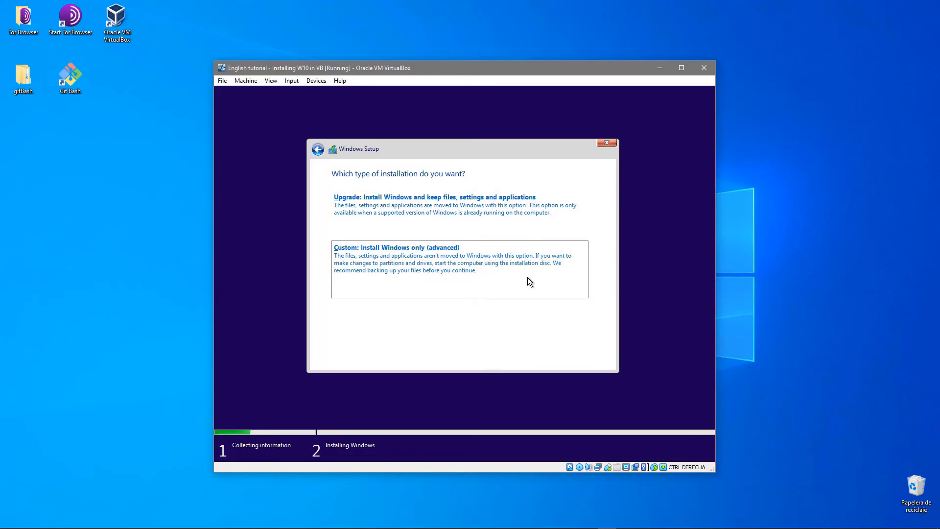
Step: Run a custom Windows-only installation on Drive 0's unallocated space and restart once the files are installed
left_click(527, 278)
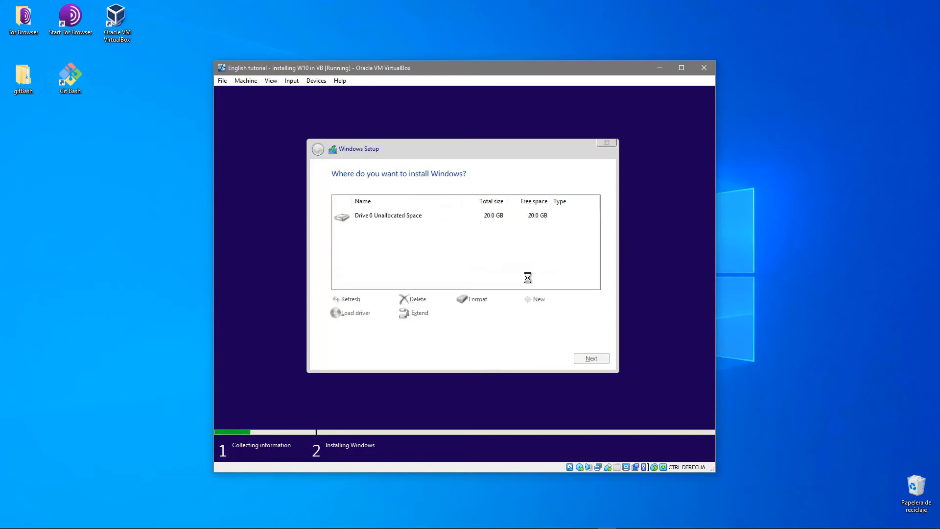
left_click(605, 360)
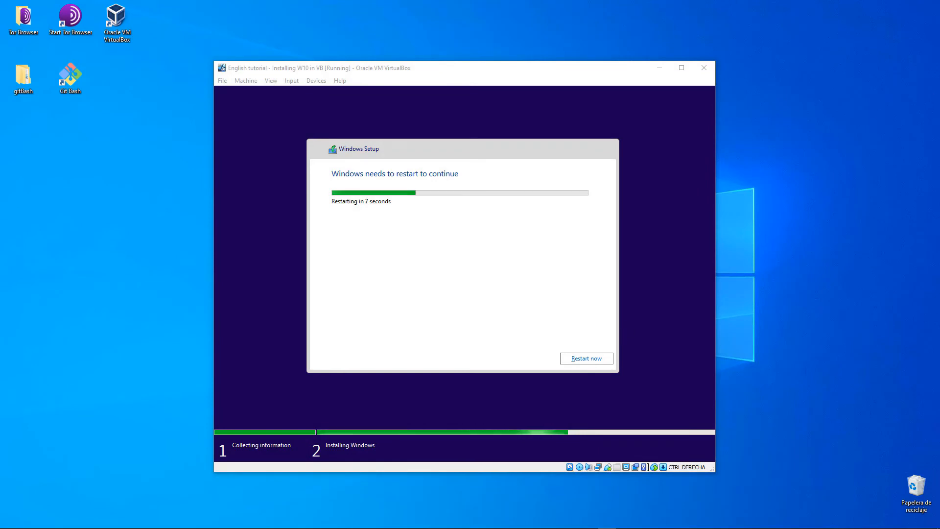
left_click(571, 358)
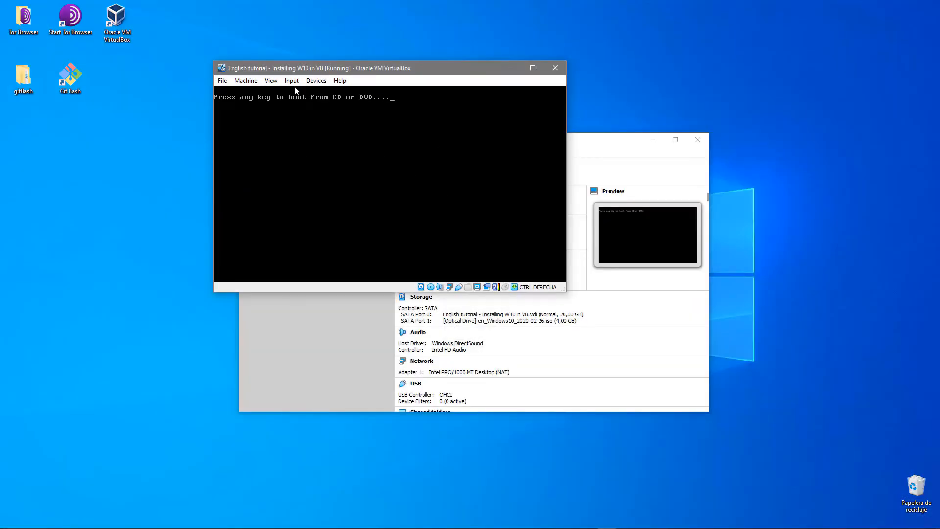
Step: Remove the Windows ISO from the virtual optical drive and reset the virtual machine
left_click(315, 80)
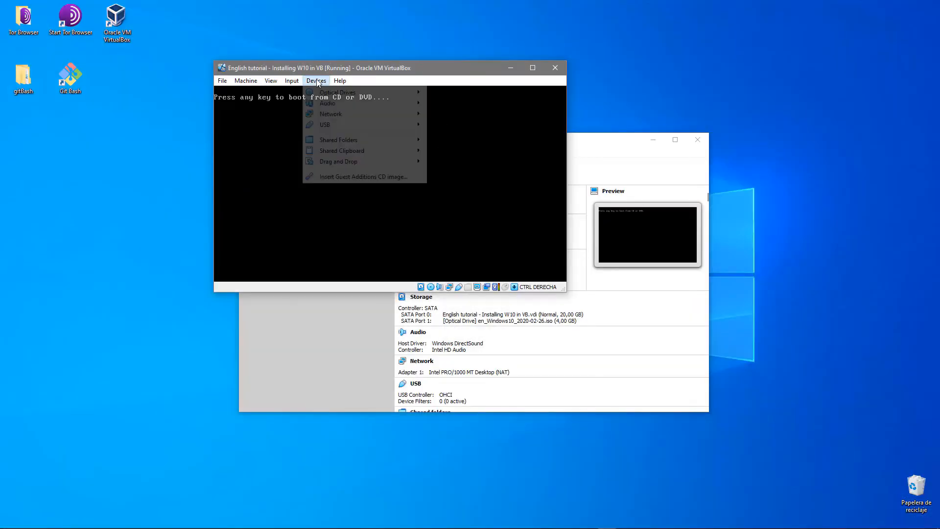
mouse_move(378, 93)
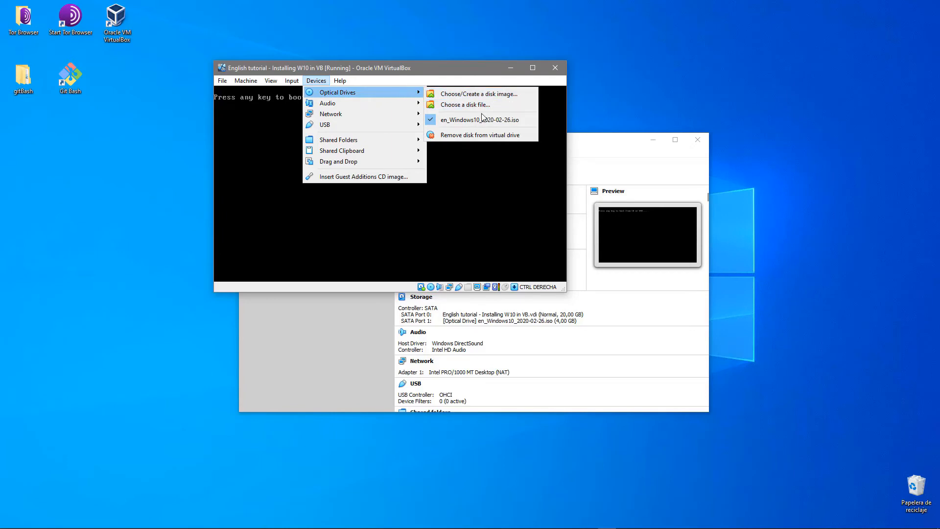
left_click(490, 135)
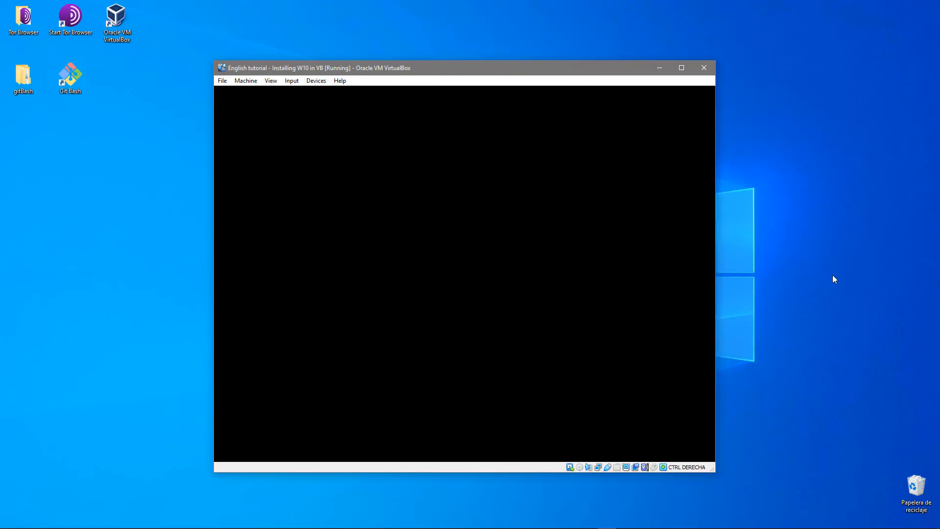
left_click(246, 80)
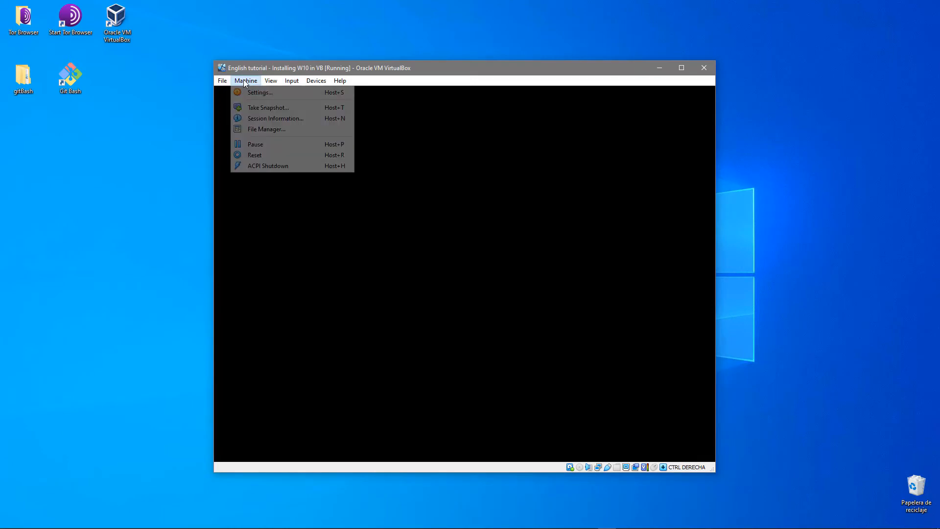
left_click(289, 153)
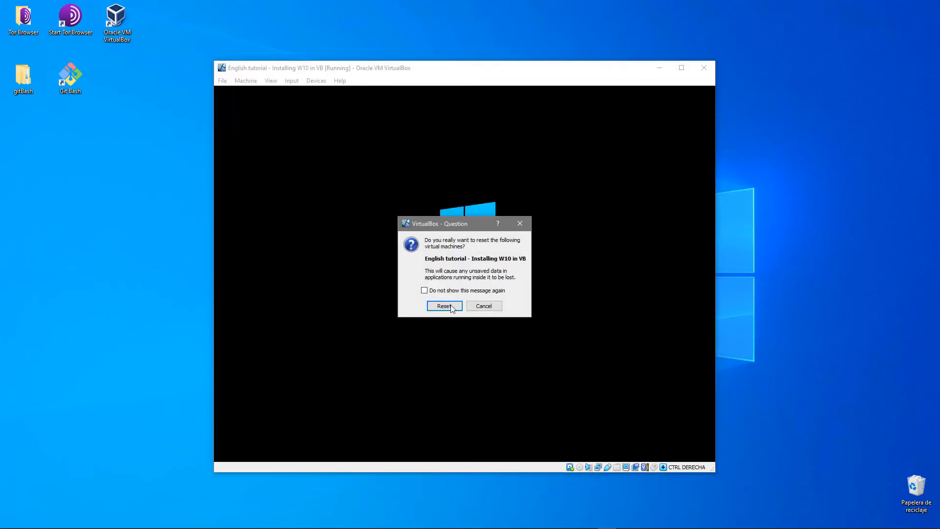
left_click(451, 307)
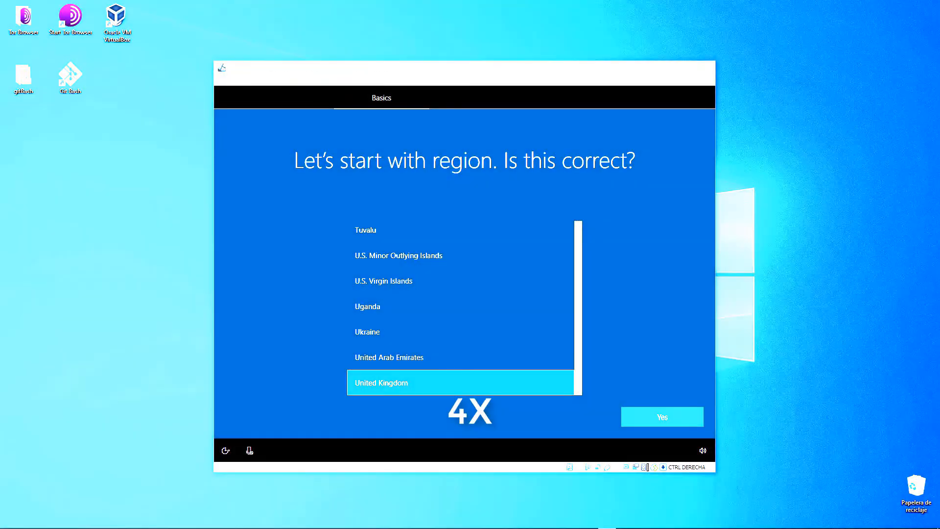
Step: Confirm United Kingdom as the region and proceed through the remaining basic setup prompts
left_click(661, 419)
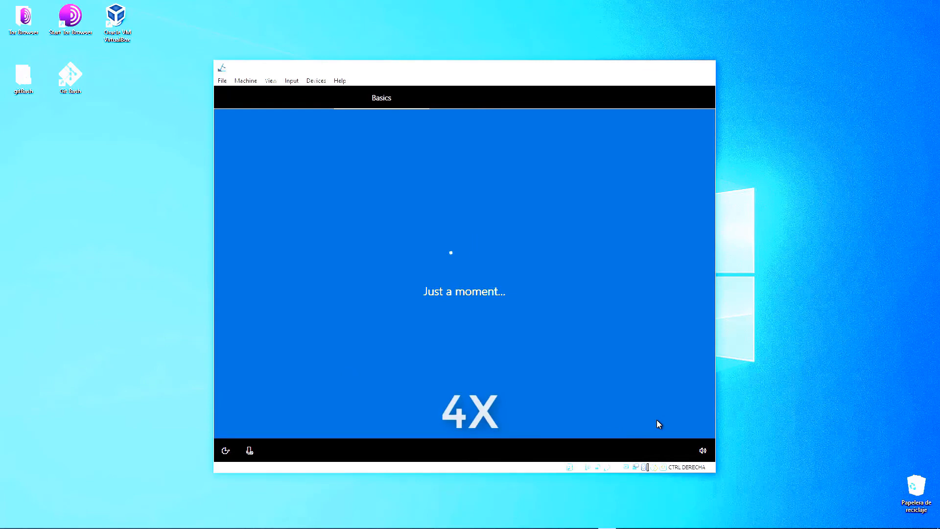
left_click(656, 419)
left_click(656, 419)
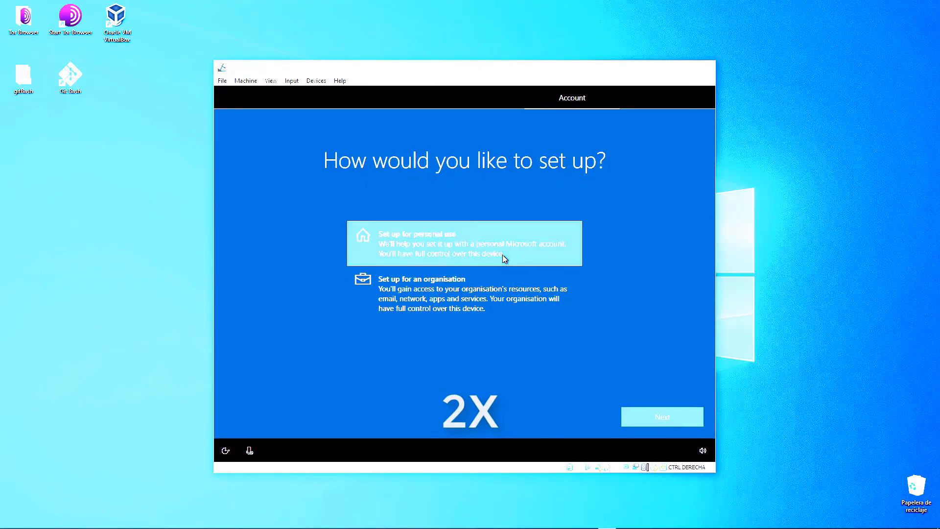
Step: Set up Windows for personal use with an offline account and the limited experience
left_click(502, 255)
left_click(641, 422)
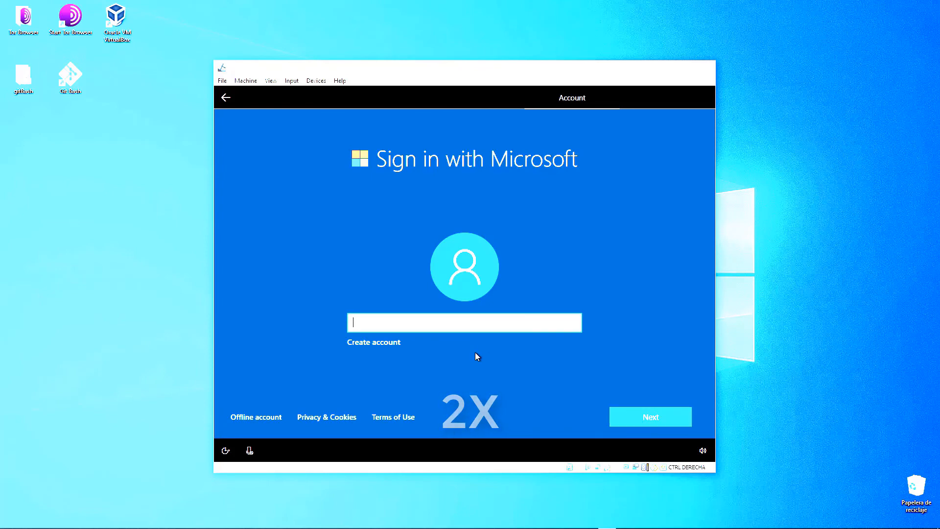
left_click(313, 422)
left_click(262, 416)
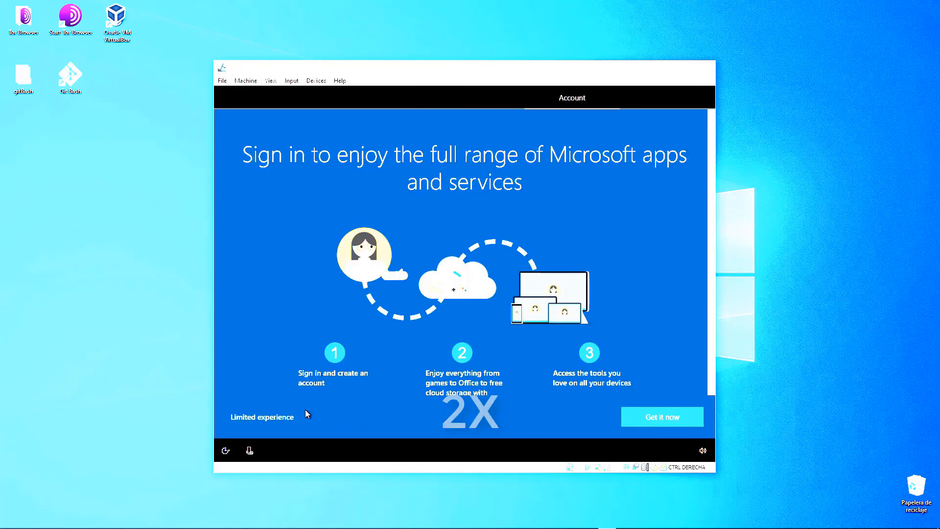
left_click(290, 419)
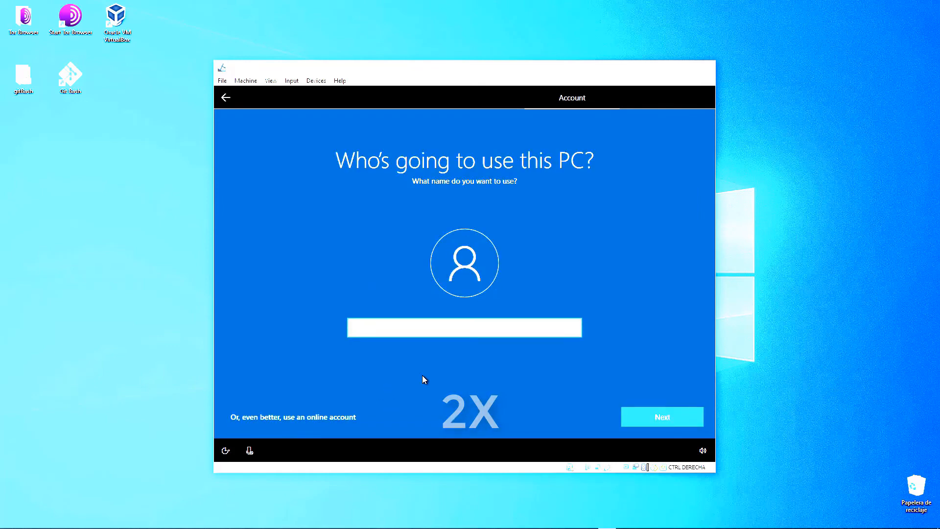
Step: Name the PC's local account Username and continue without entering a password
type("Username")
left_click(678, 425)
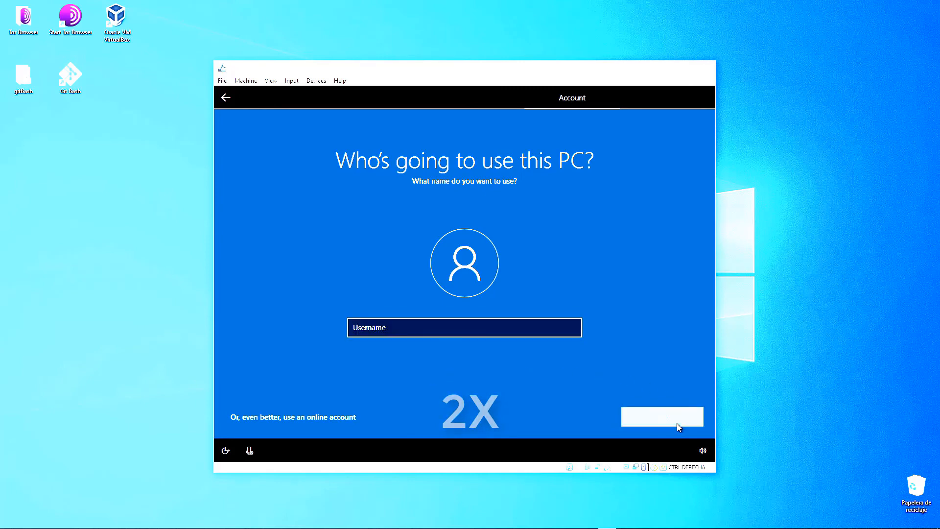
left_click(677, 423)
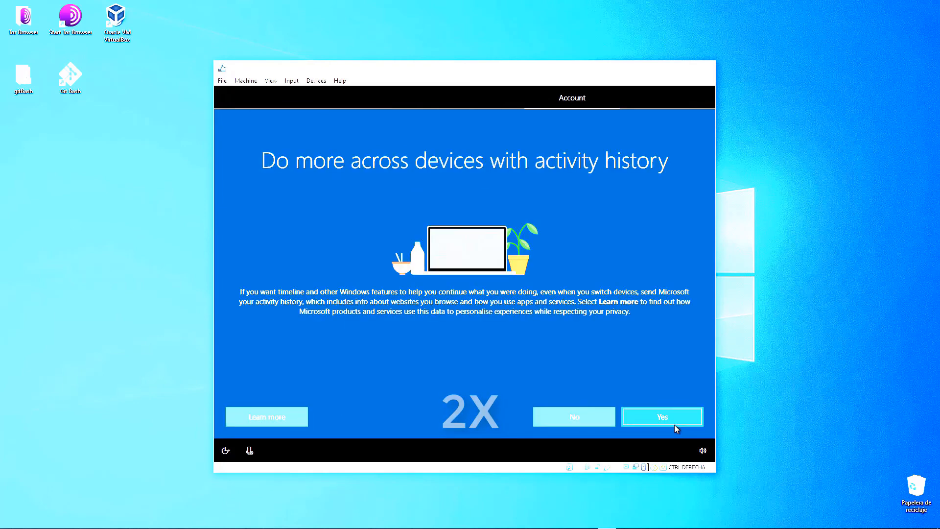
Step: Decline activity history, Cortana and online speech recognition in the Windows setup
left_click(603, 415)
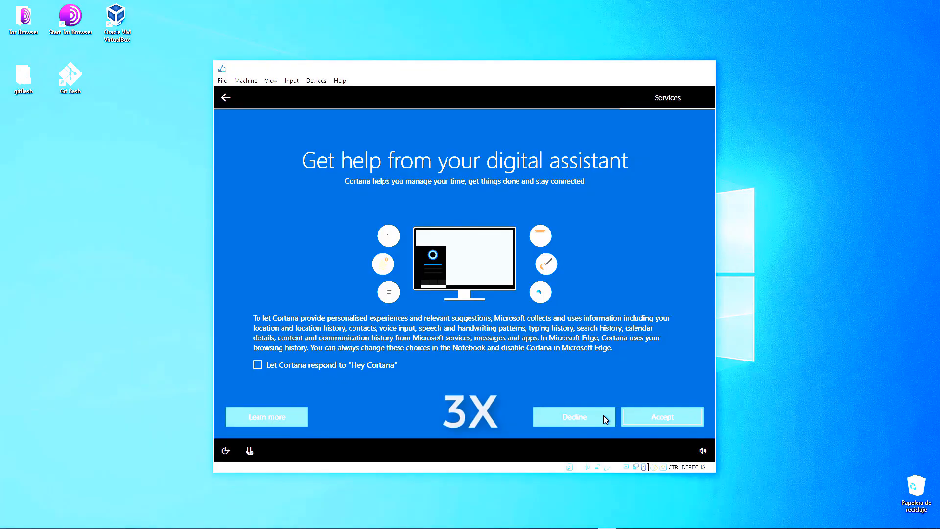
left_click(603, 416)
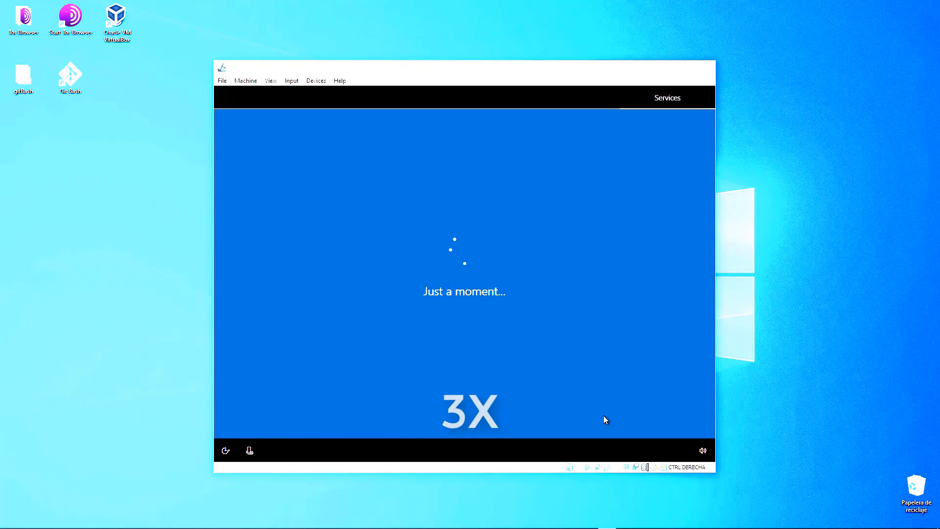
left_click(563, 346)
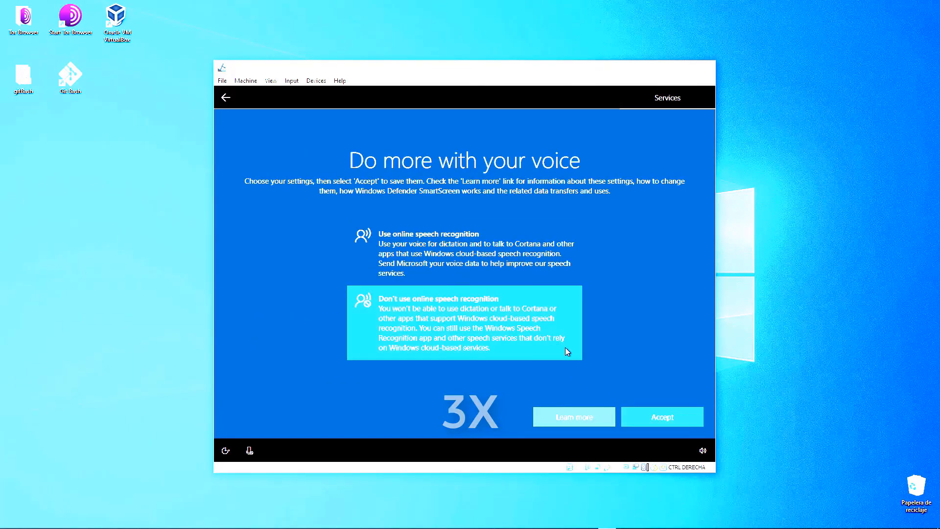
left_click(630, 412)
Step: Refuse location use and Find my device, and submit the diagnostic data choice
left_click(565, 323)
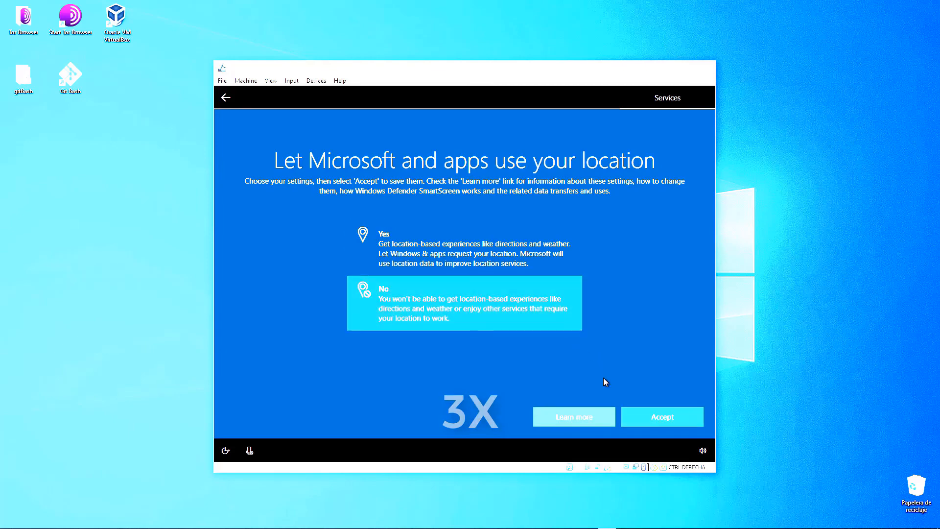
left_click(626, 411)
left_click(563, 322)
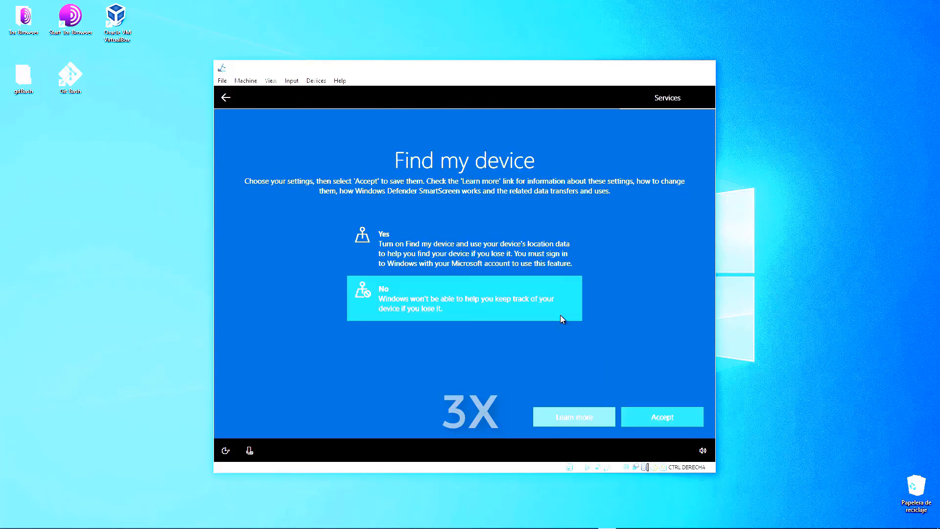
left_click(635, 418)
left_click(567, 382)
left_click(635, 418)
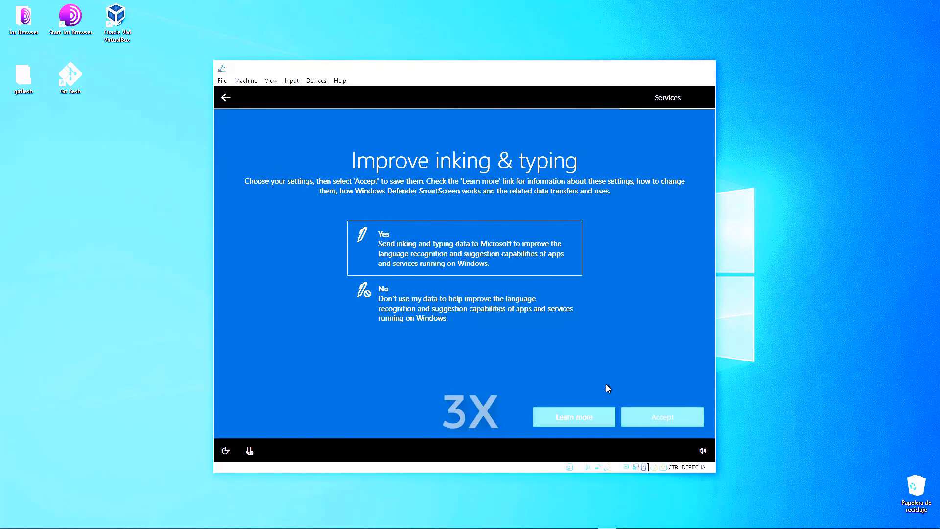
Step: Answer No to improving inking and typing, tailored experiences with diagnostic data, and the advertising ID
left_click(557, 322)
left_click(630, 415)
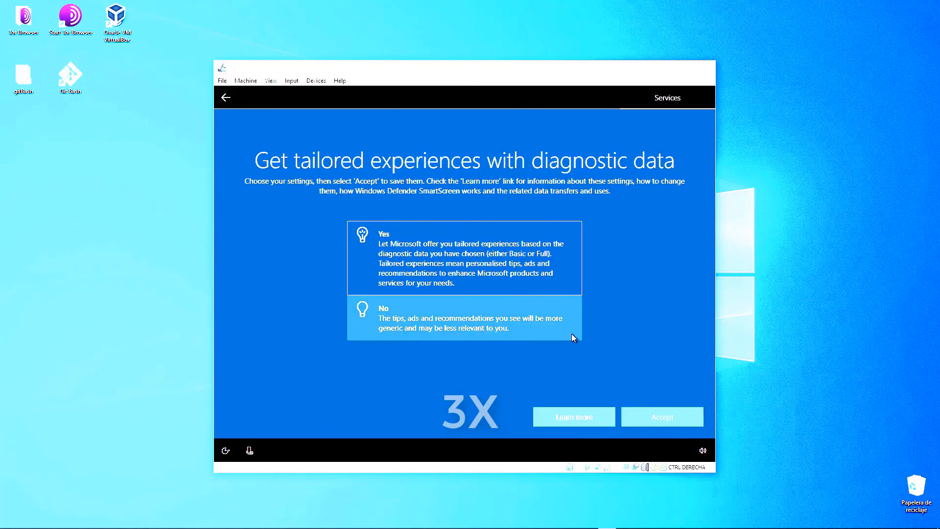
left_click(571, 336)
left_click(636, 415)
left_click(570, 319)
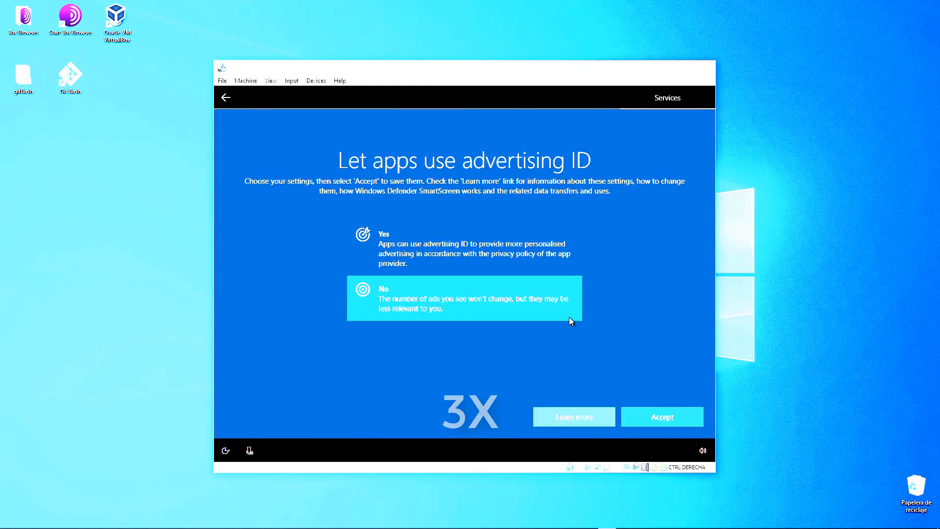
left_click(639, 411)
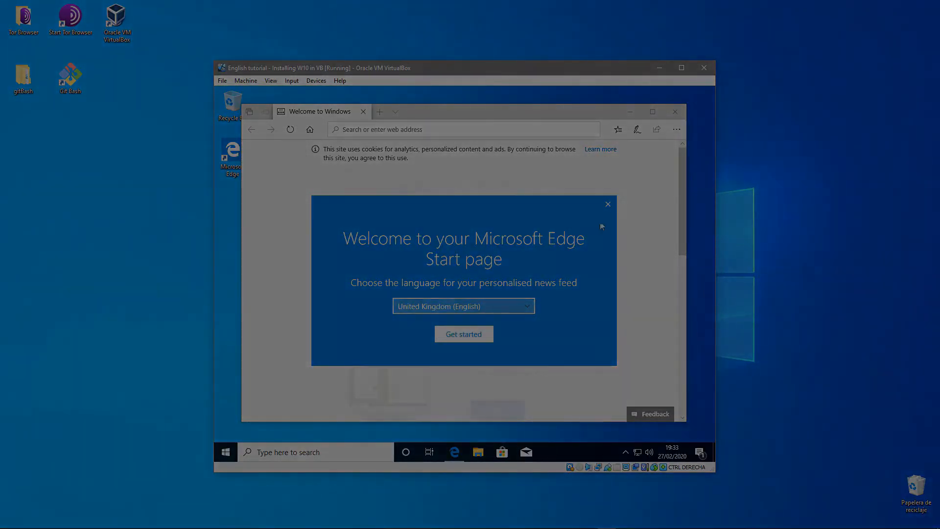
Step: Dismiss the Microsoft Edge start page welcome and the Windows tips, and close the browser
left_click(607, 206)
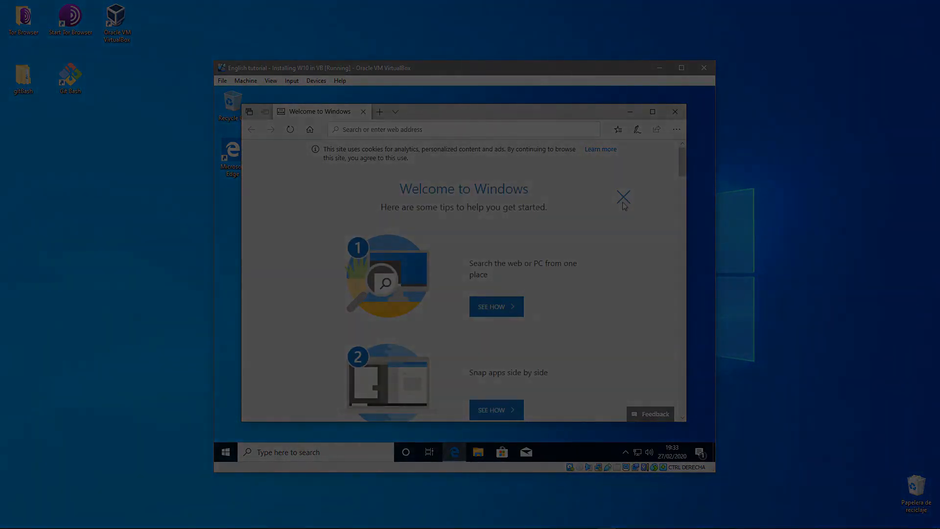
left_click(623, 198)
left_click(674, 112)
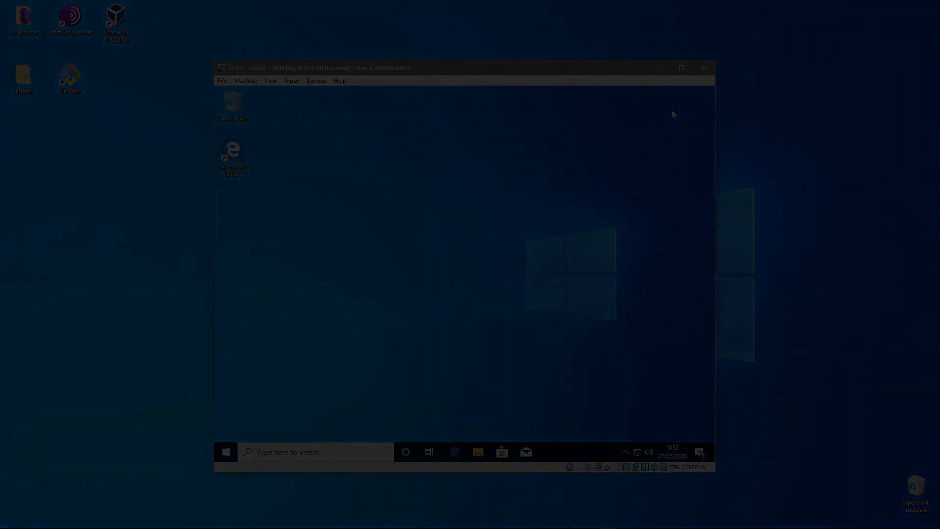